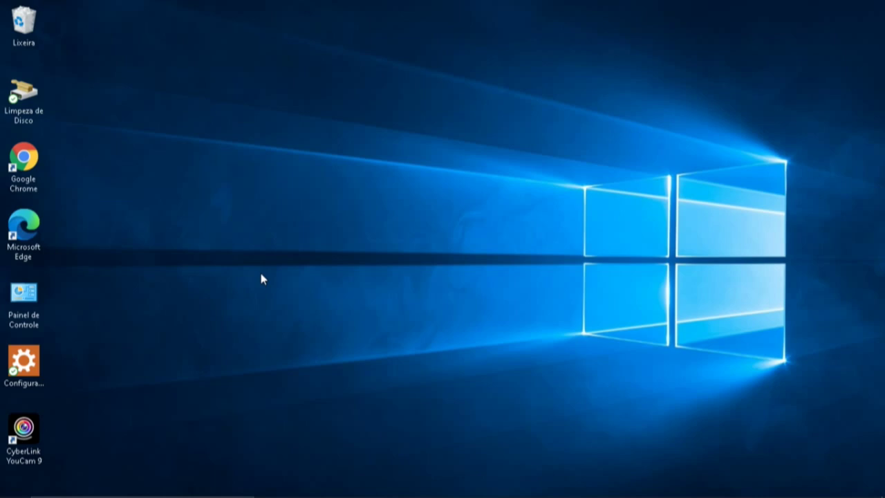
# Search Windows for "Painel de Controle" and open the Control Panel.
pyautogui.moveTo(59, 485)
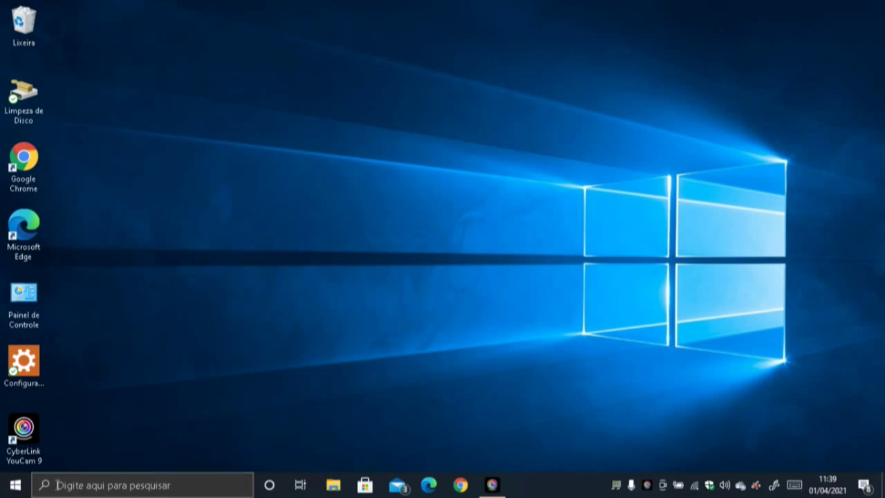
pyautogui.click(58, 484)
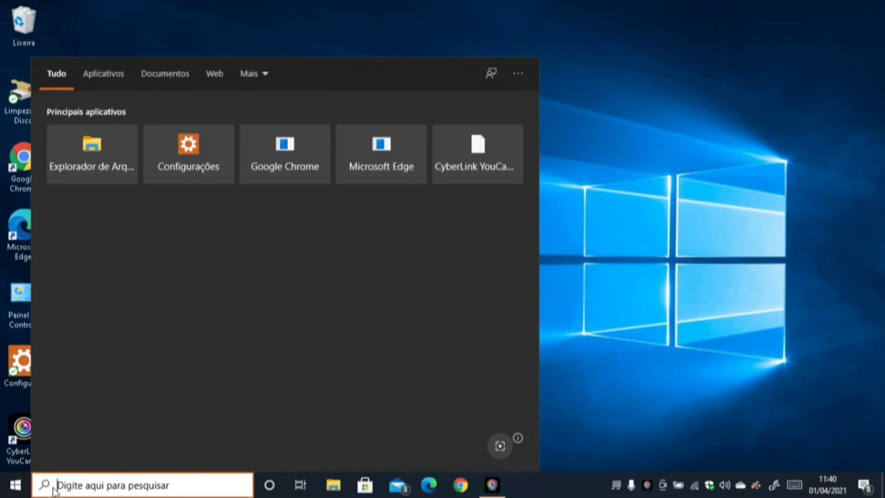
pyautogui.write('Painel de Controle')
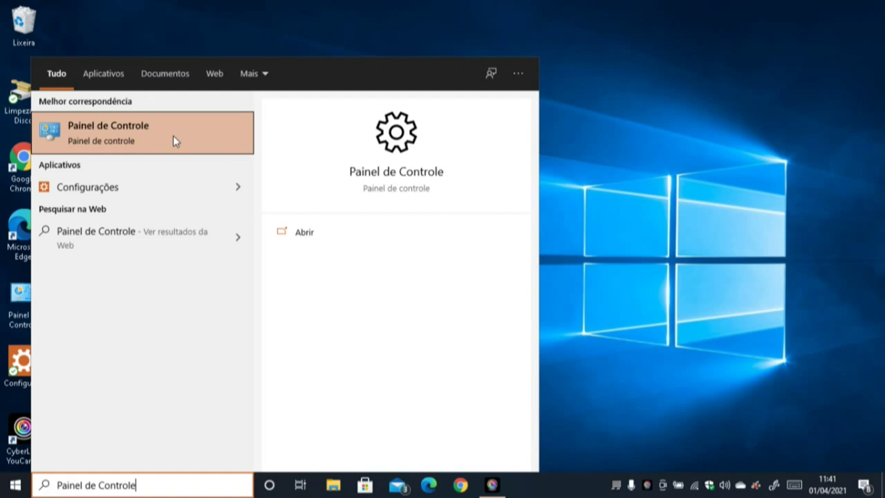
pyautogui.click(173, 136)
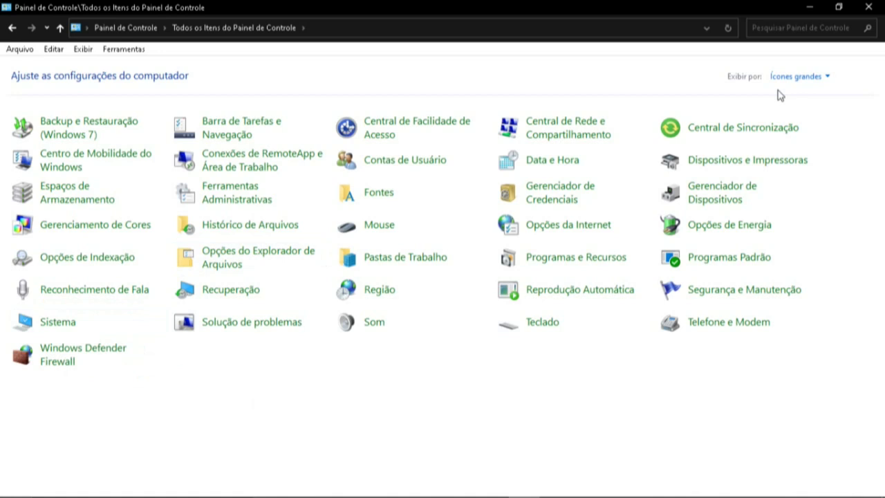
# Switch the Control Panel view to Categoria and return it to Ícones grandes.
pyautogui.click(829, 78)
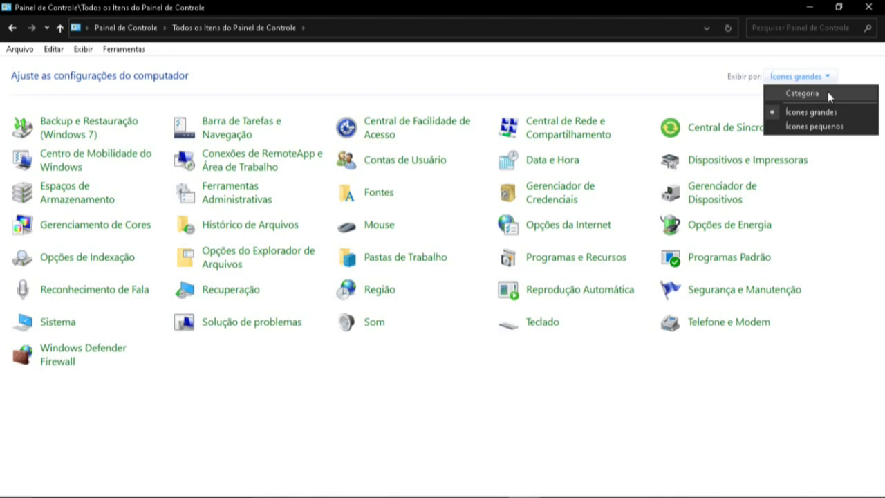
pyautogui.click(829, 95)
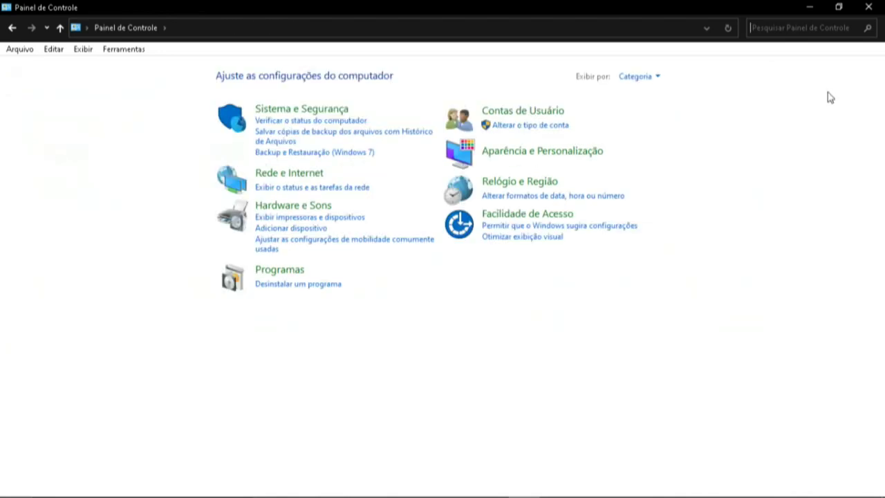
pyautogui.click(658, 78)
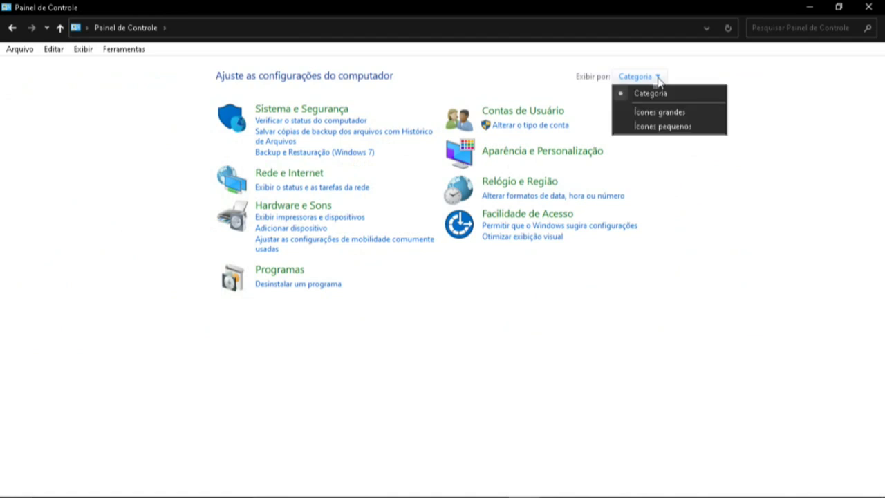
pyautogui.click(669, 113)
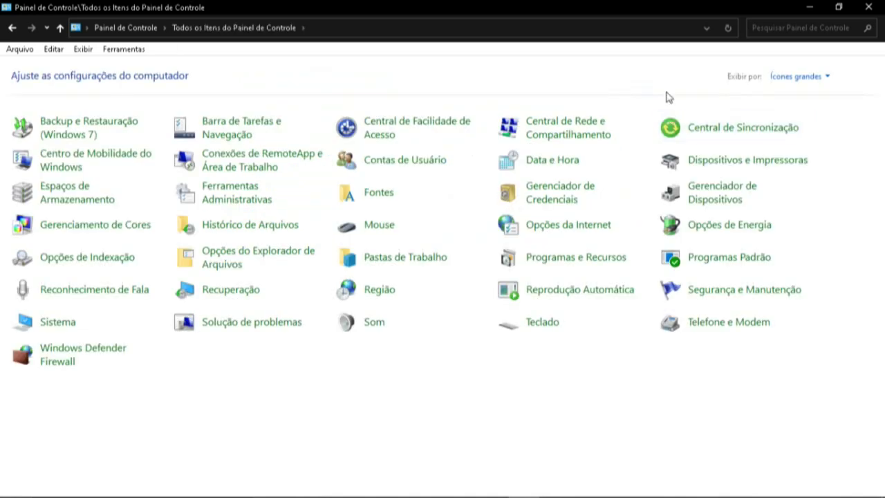
# Open the advanced system settings (Configurações avançadas do sistema) from the Sistema item's related settings.
pyautogui.click(73, 326)
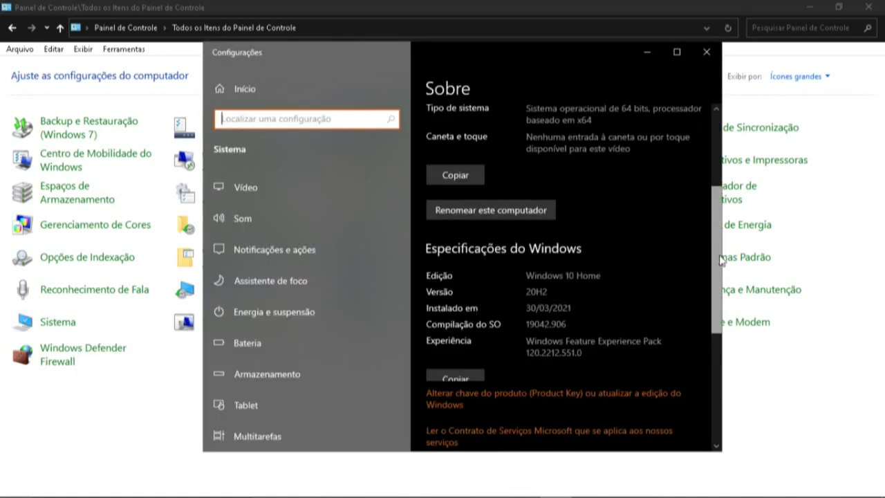
pyautogui.moveTo(719, 259); pyautogui.dragTo(719, 368)
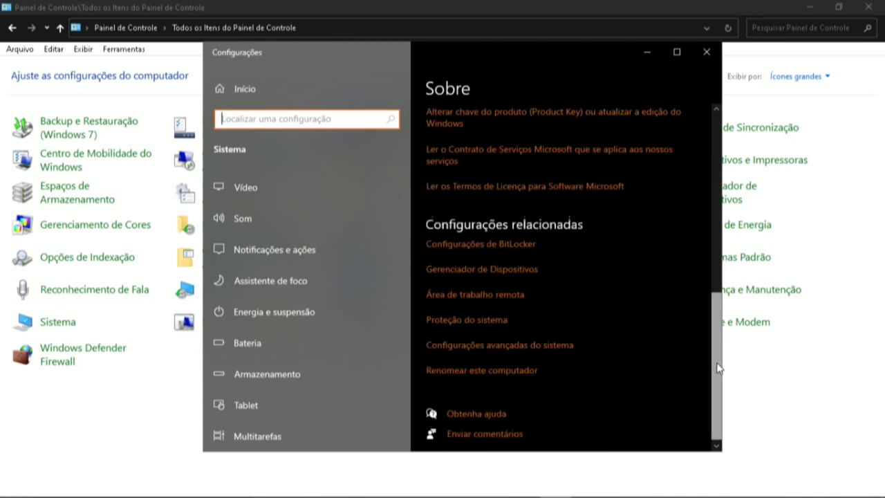
pyautogui.click(568, 347)
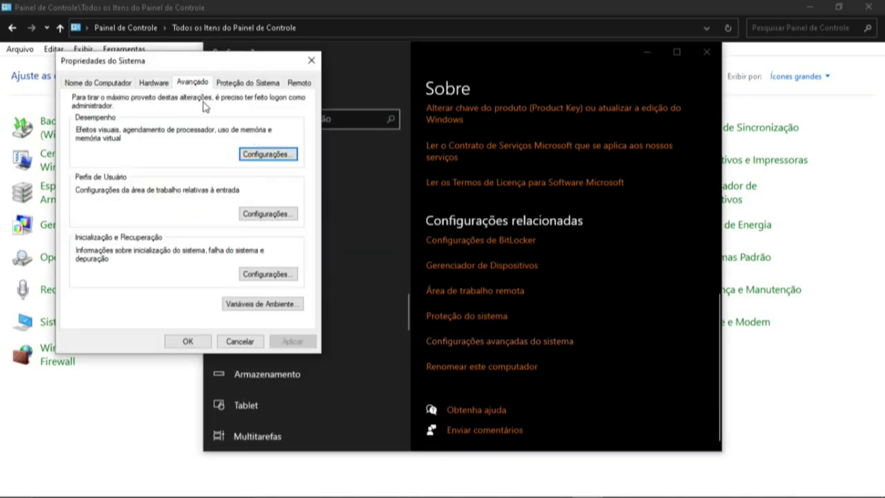
# Open the virtual memory settings from the advanced performance options.
pyautogui.click(245, 158)
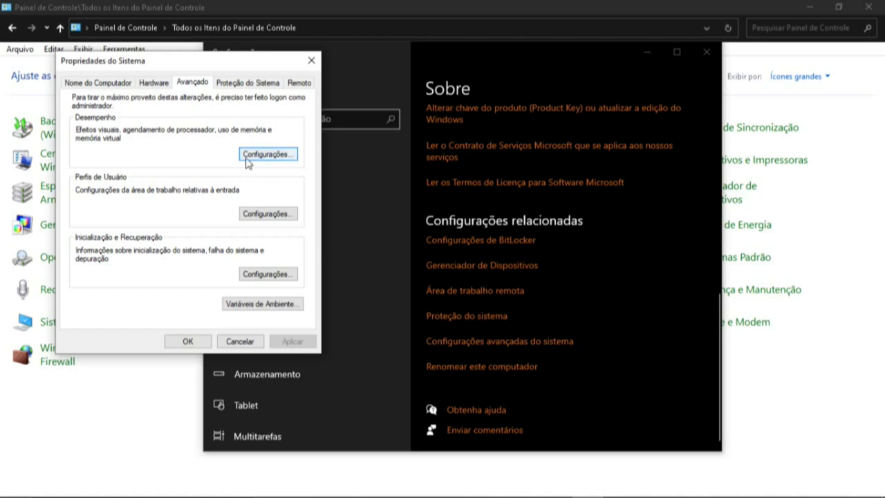
pyautogui.click(247, 157)
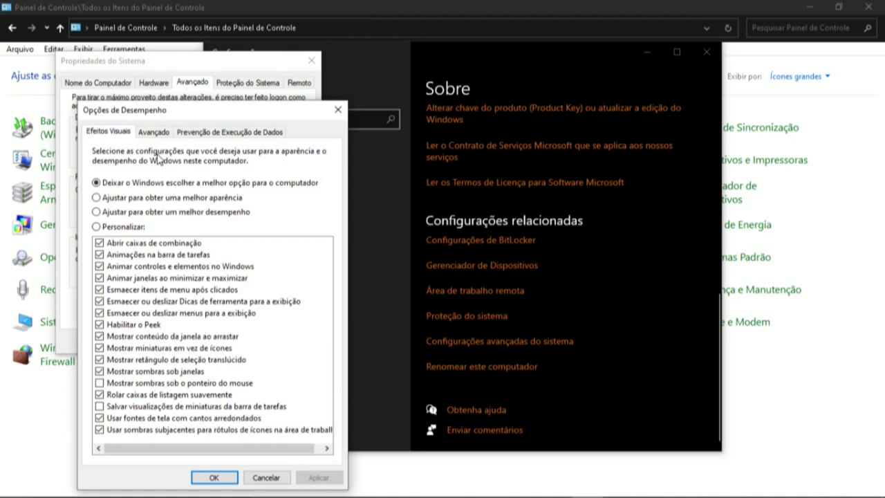
pyautogui.click(154, 132)
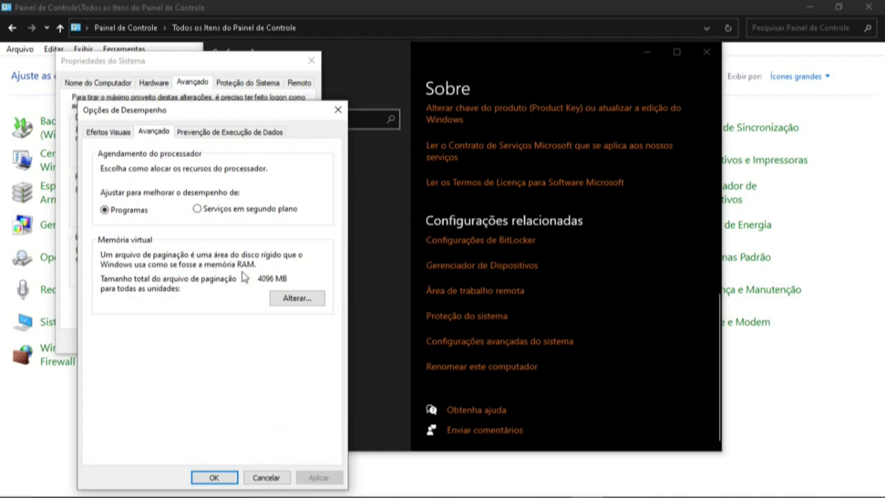
pyautogui.click(292, 303)
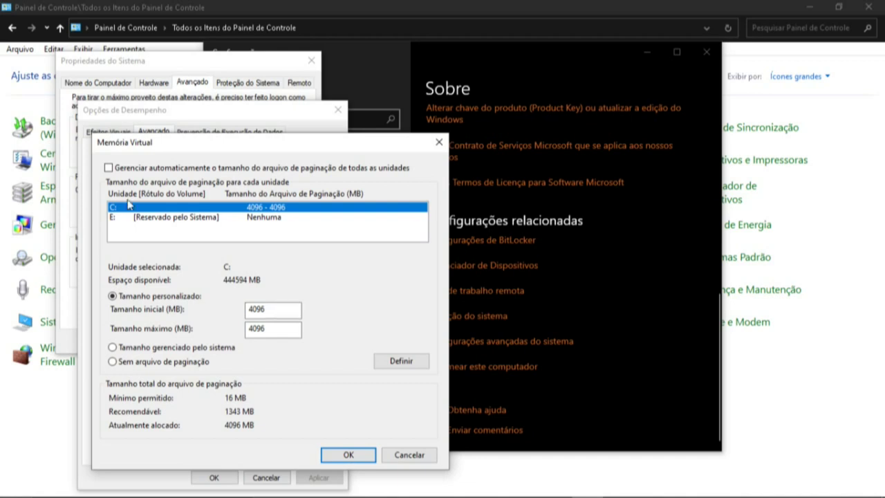
# Leave automatic paging file management off and apply a custom size of 4096 MB initial and 4096 MB maximum for drive C:.
pyautogui.click(109, 168)
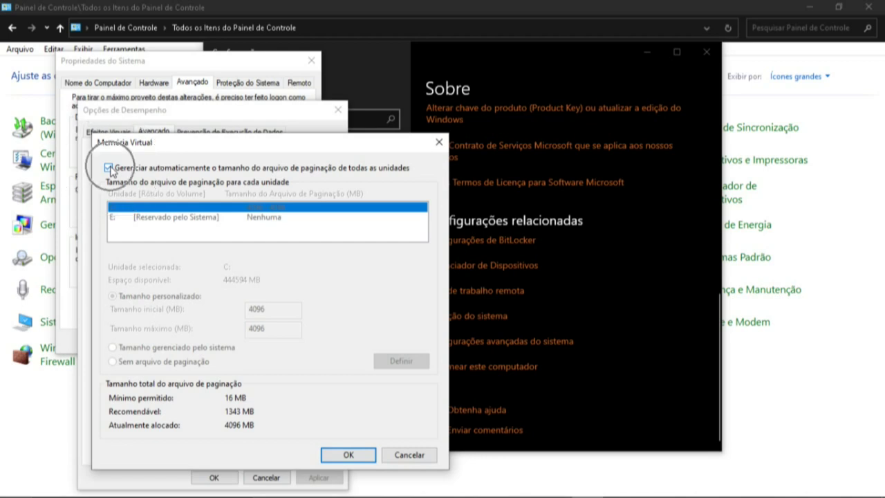
pyautogui.click(108, 168)
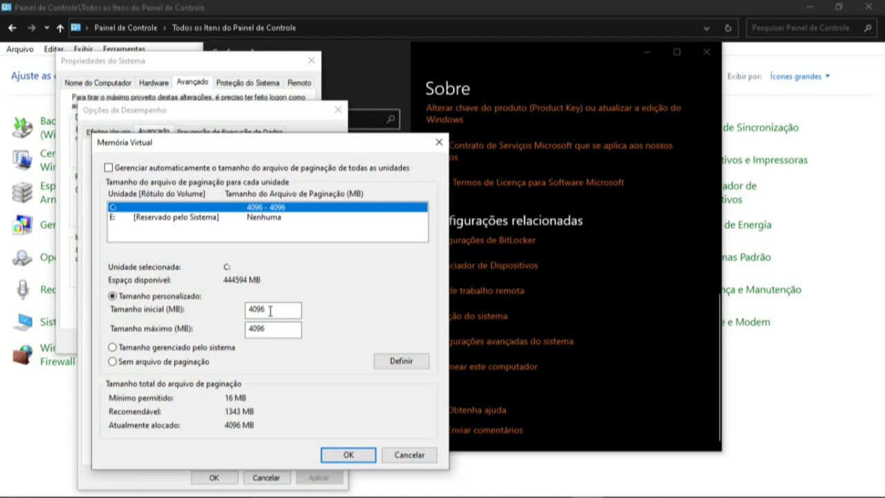
pyautogui.click(273, 332)
pyautogui.click(273, 310)
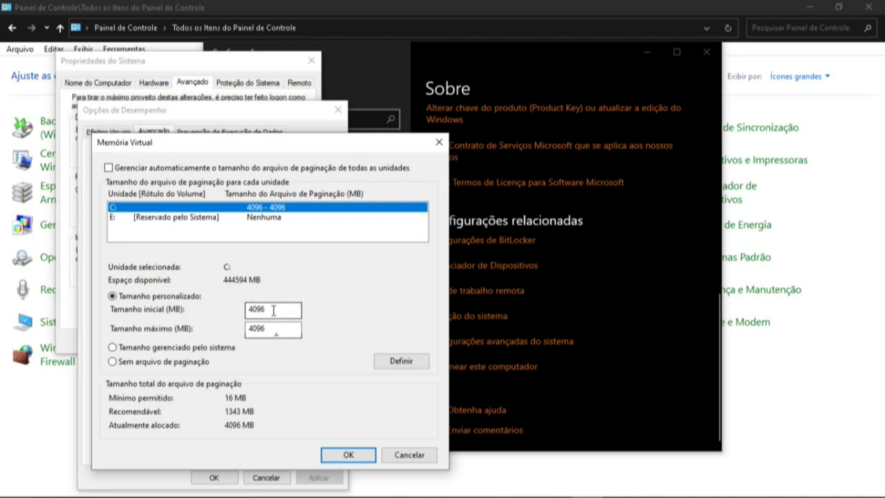
pyautogui.click(277, 331)
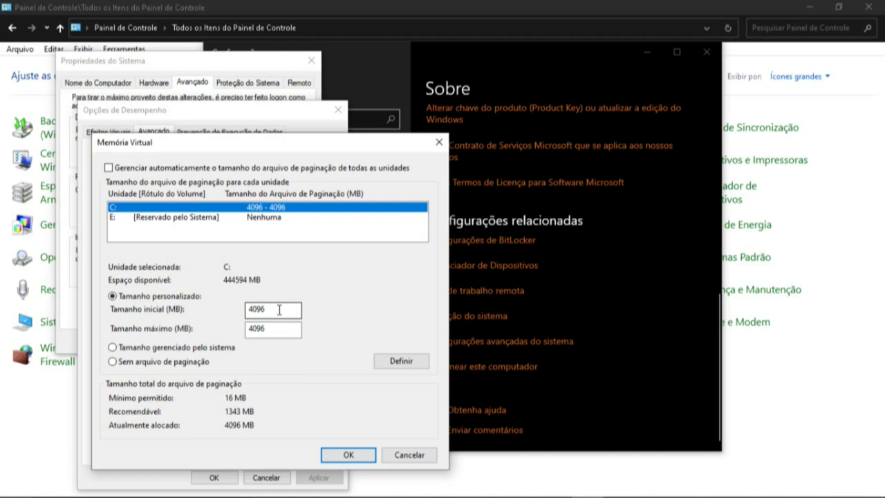
pyautogui.click(387, 362)
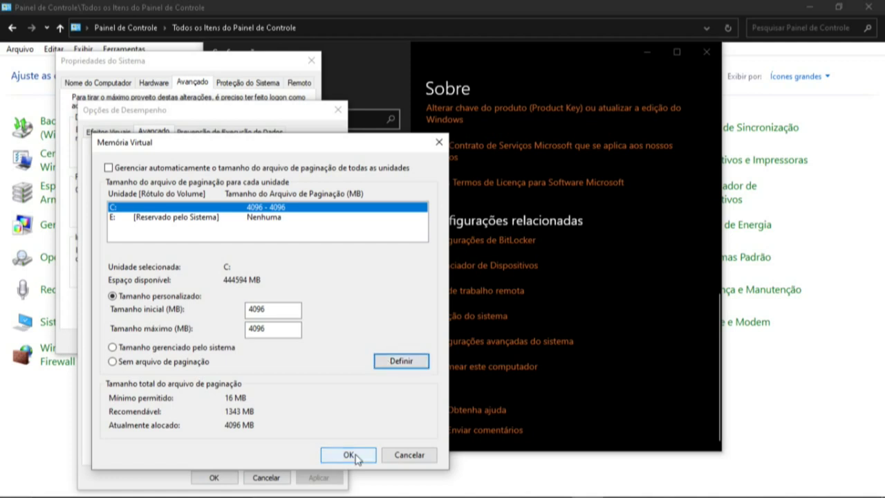
pyautogui.click(349, 455)
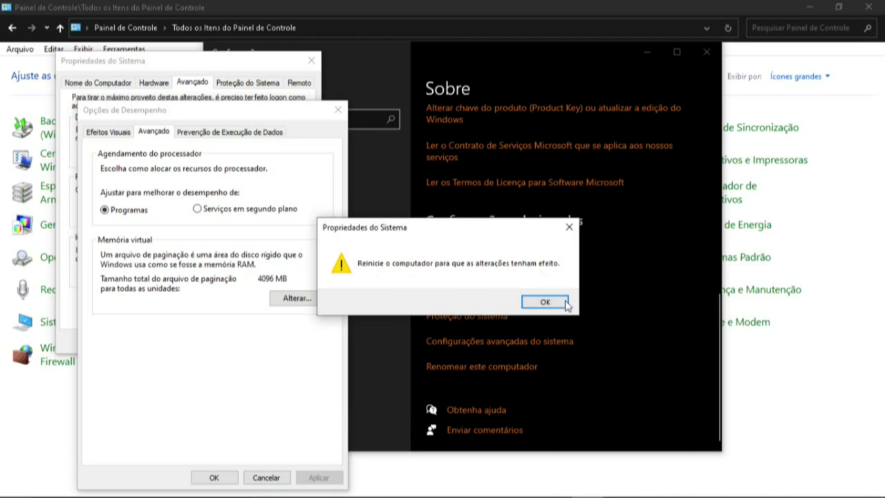
pyautogui.click(545, 302)
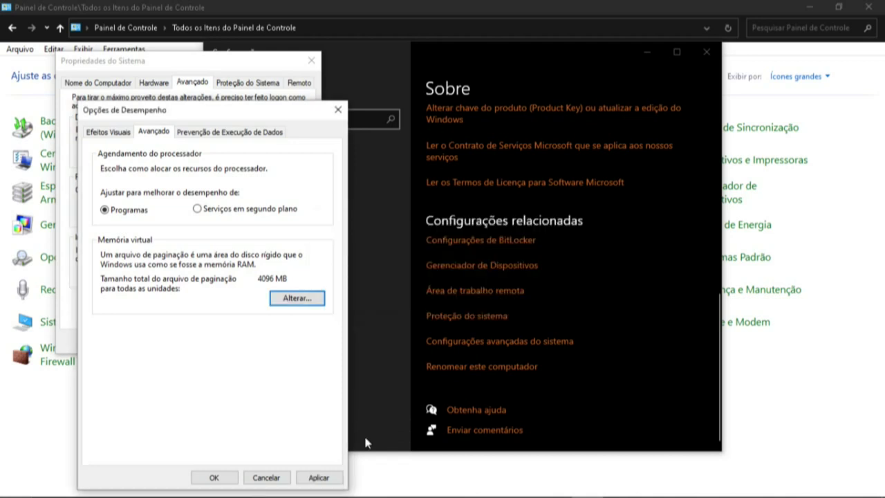
pyautogui.click(335, 482)
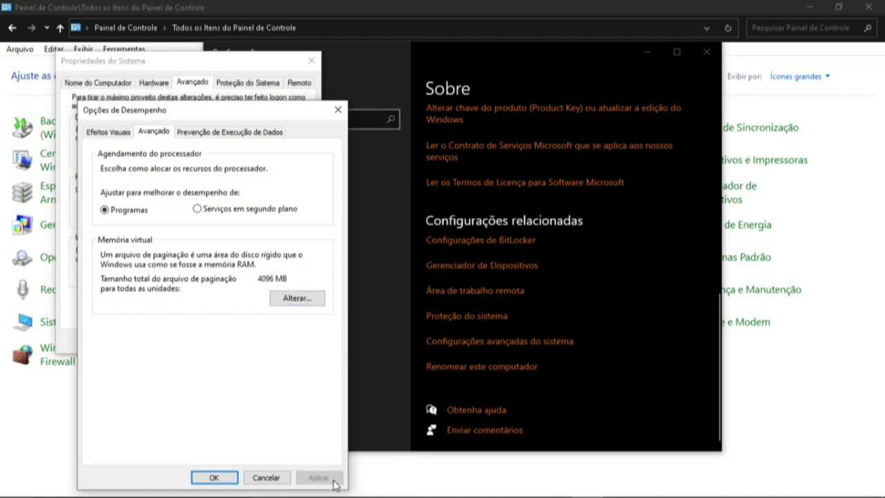
pyautogui.click(233, 479)
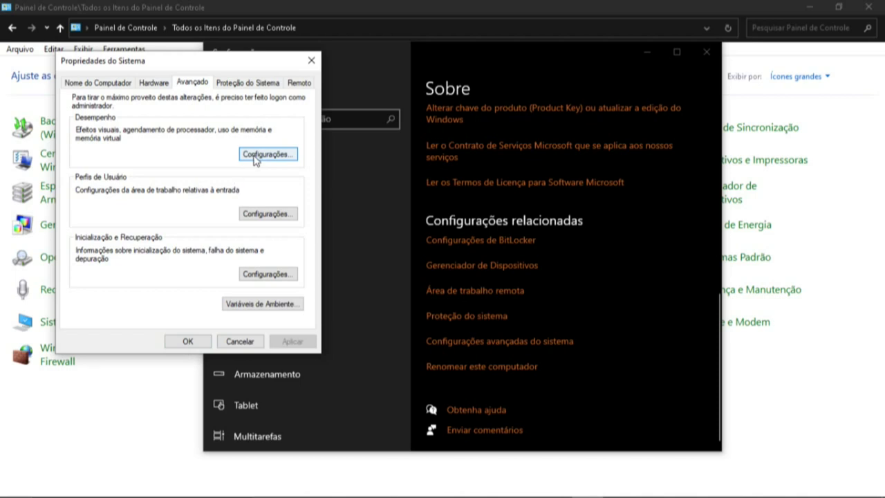
# Set the visual effects to best performance, re-enable only "Mostrar miniaturas em vez de ícones", and apply the changes.
pyautogui.click(256, 158)
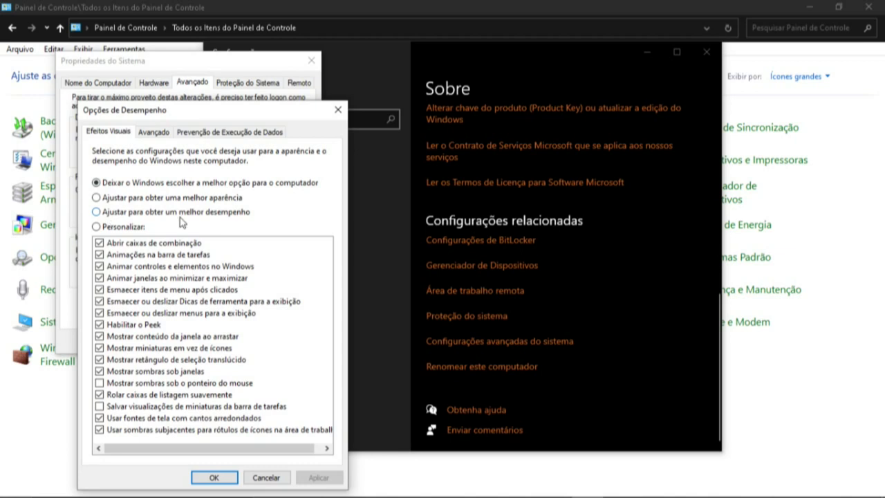
pyautogui.click(96, 212)
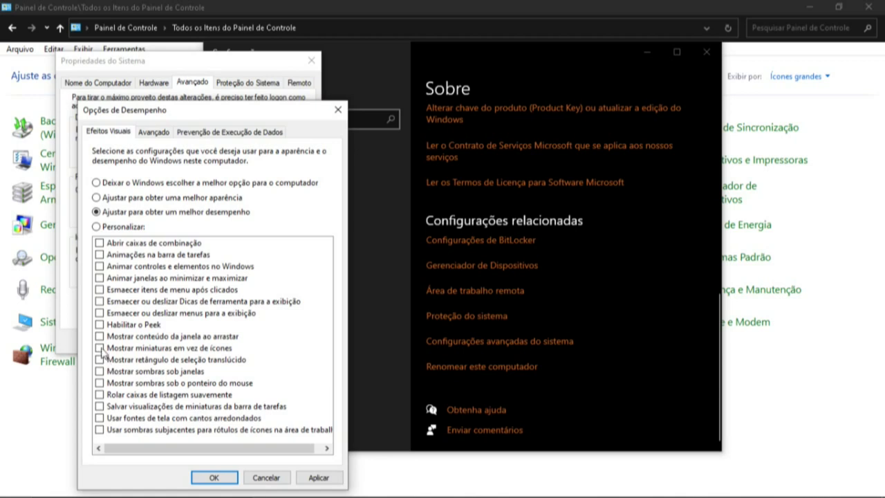
pyautogui.click(100, 348)
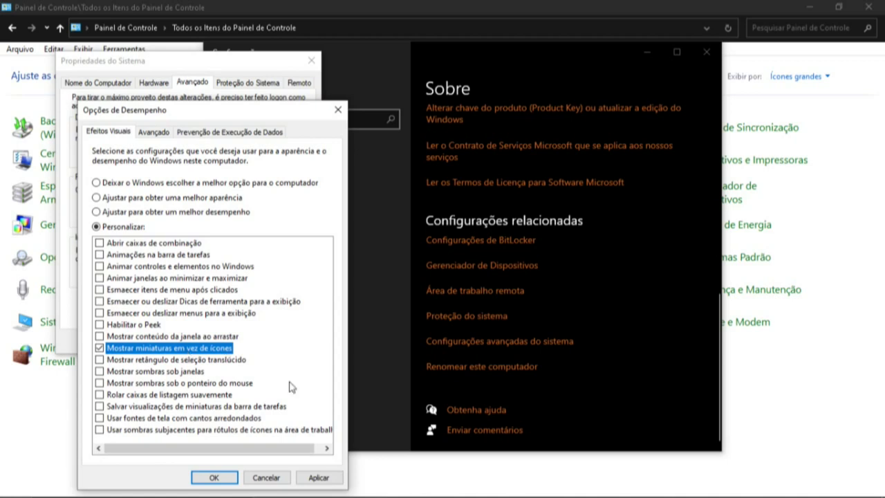
pyautogui.click(328, 480)
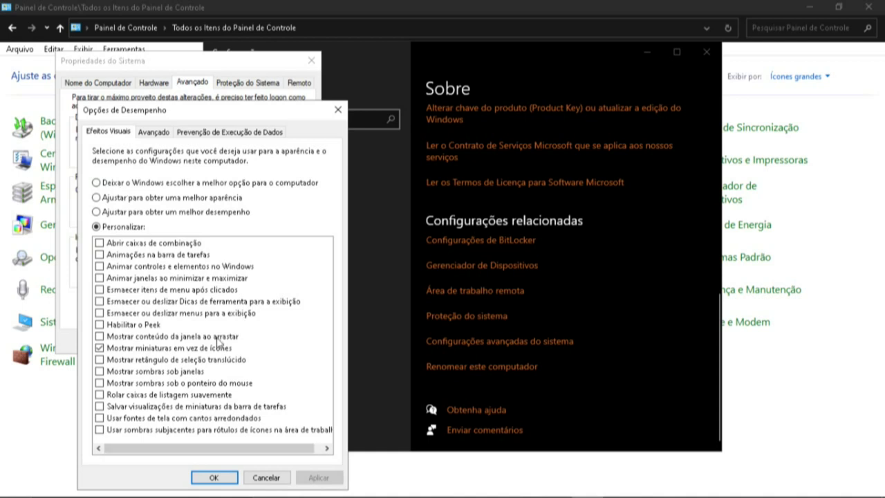
pyautogui.click(214, 478)
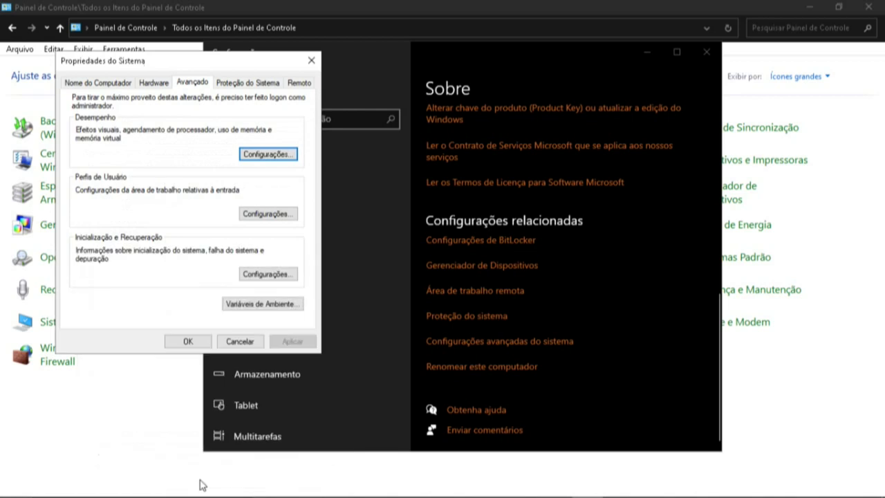
# Confirm the system properties, postpone the restart, and close the Settings and Control Panel windows.
pyautogui.click(187, 342)
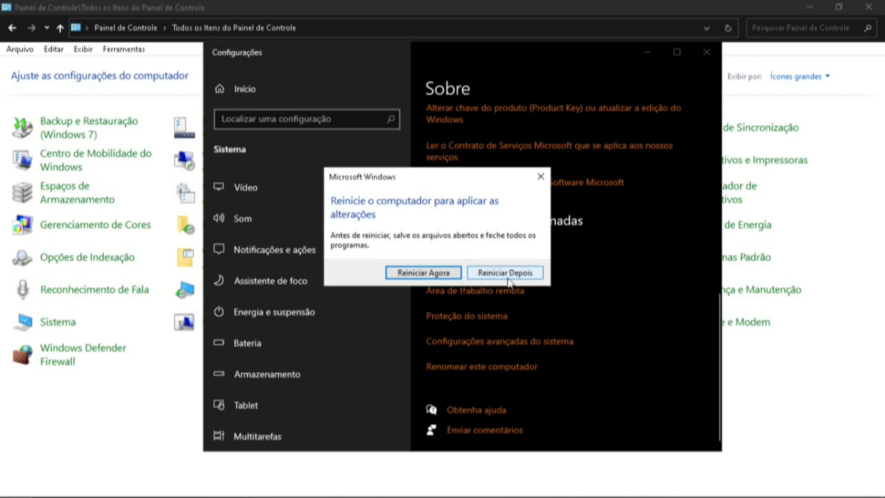
pyautogui.click(507, 274)
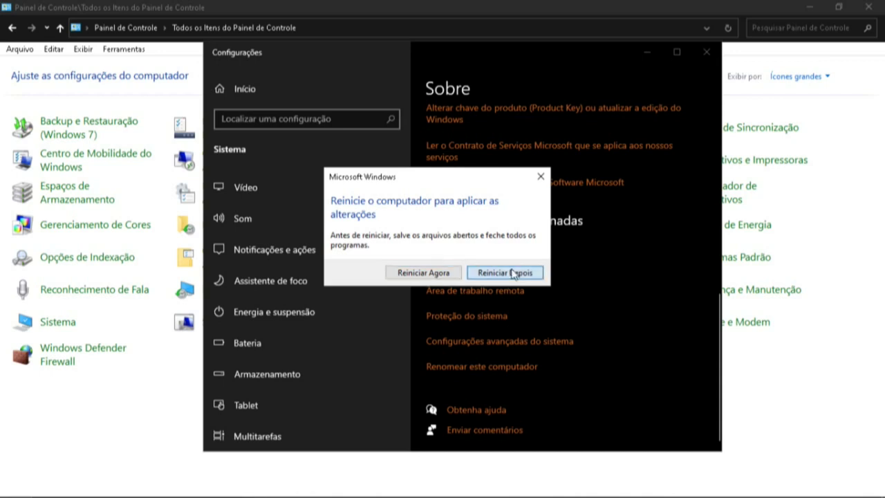
pyautogui.click(706, 53)
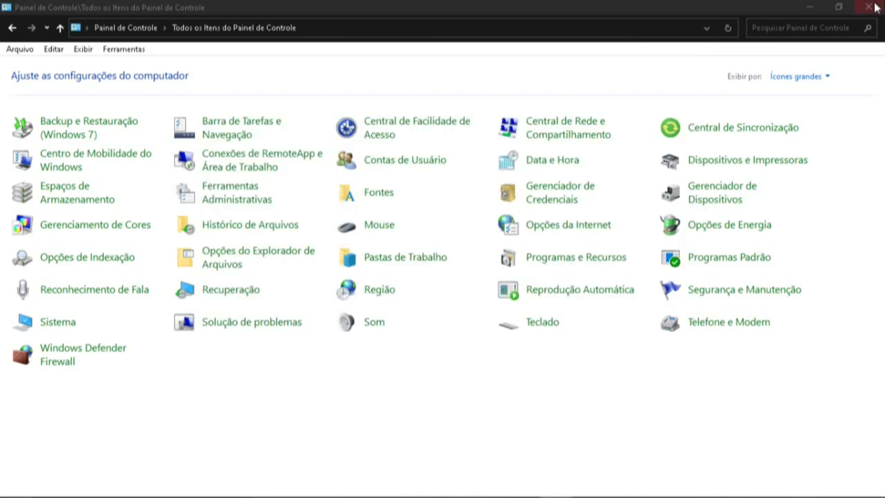
pyautogui.click(874, 7)
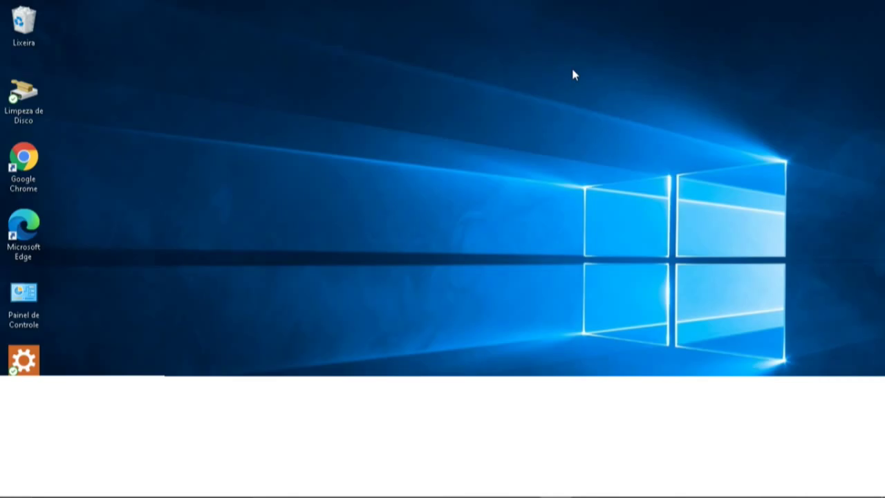